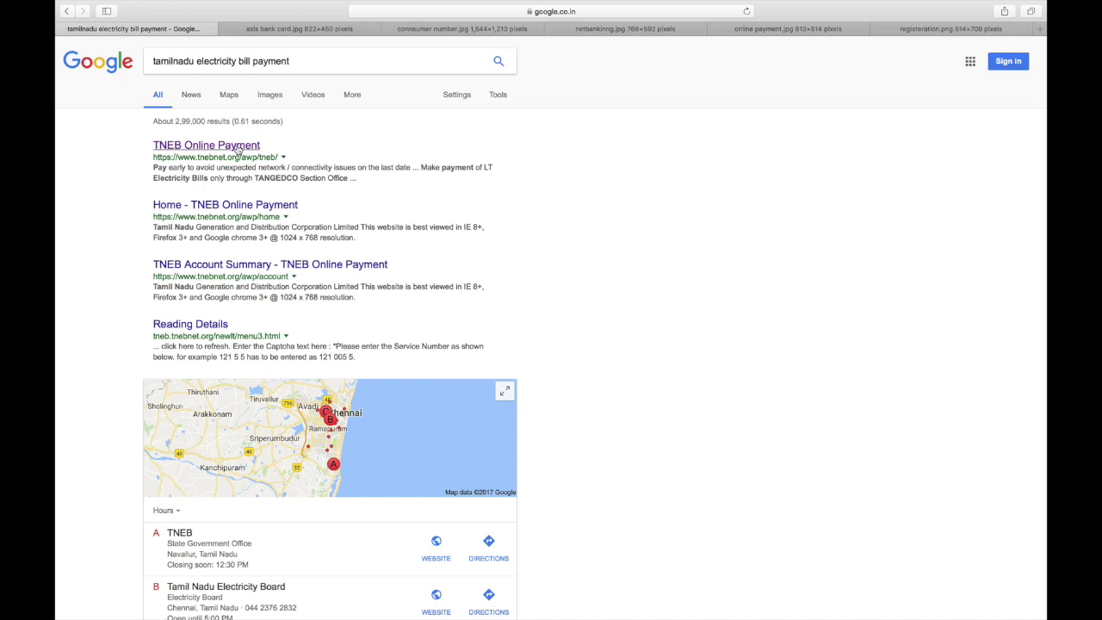
Open the 'TNEB Online Payment' result for 'tamilnadu electricity bill payment' to reach the tnebnet.org login.
left_click(238, 149)
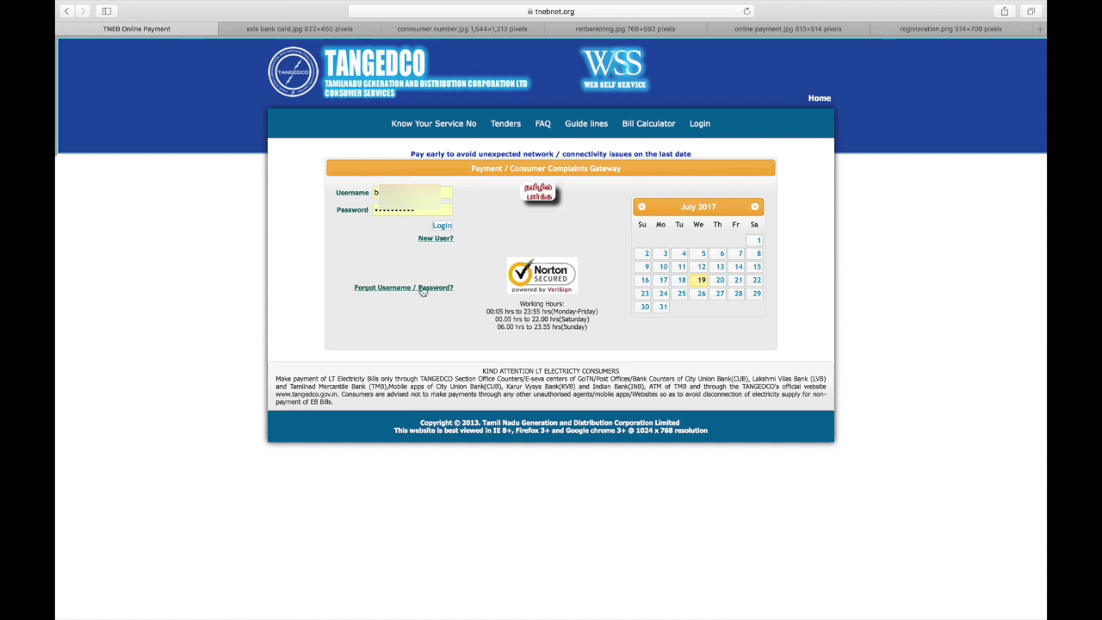
Follow the 'New User?' link under the Login button to reach New User Registration.
left_click(437, 239)
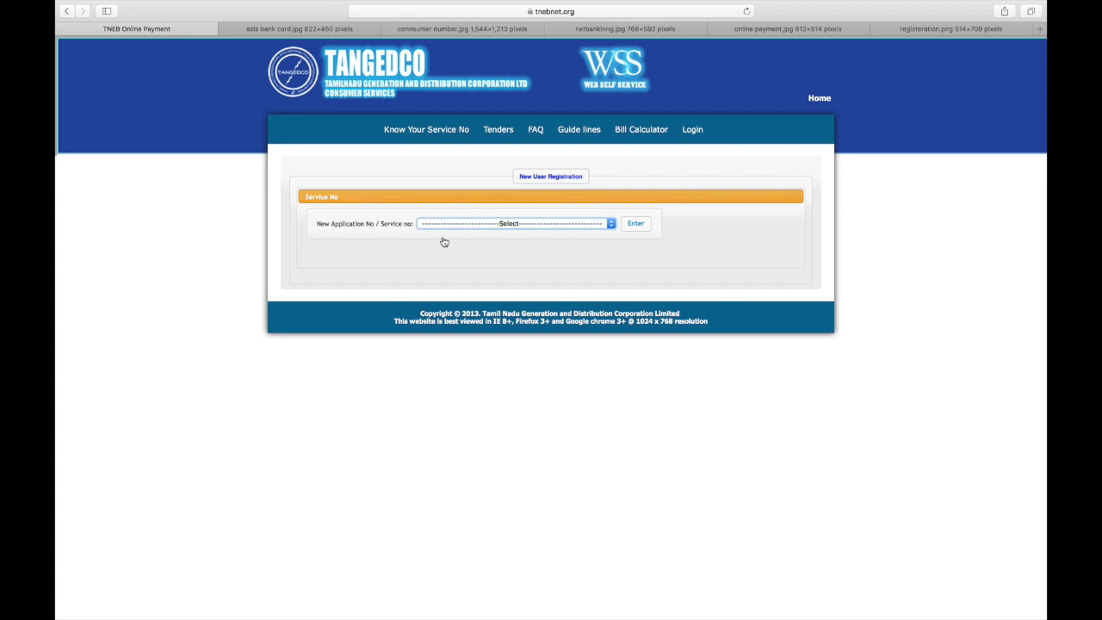
left_click(485, 224)
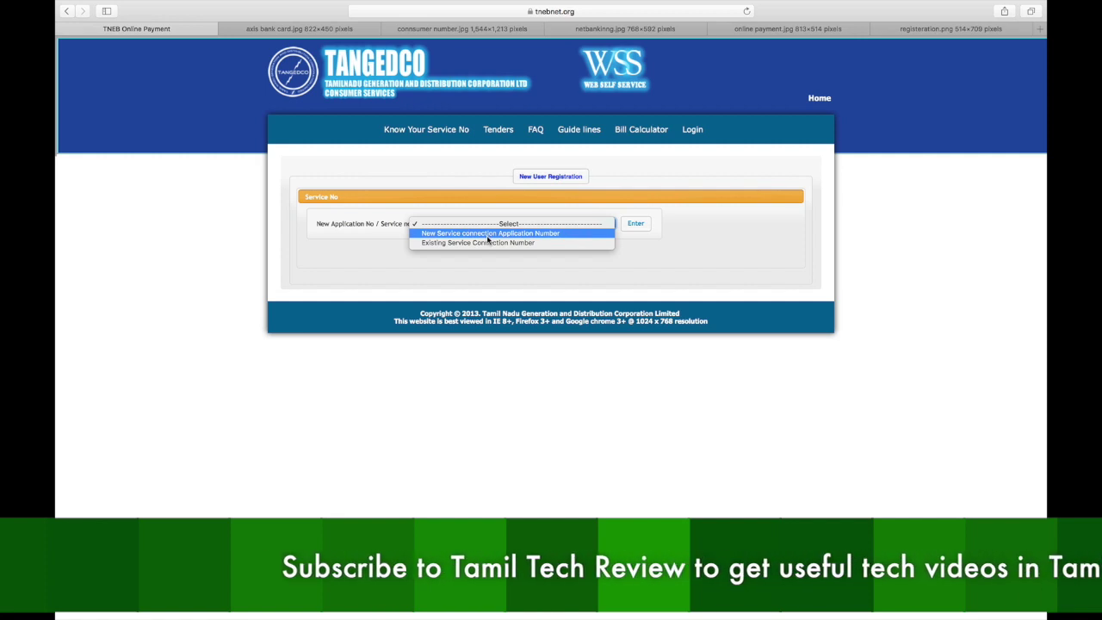
left_click(488, 234)
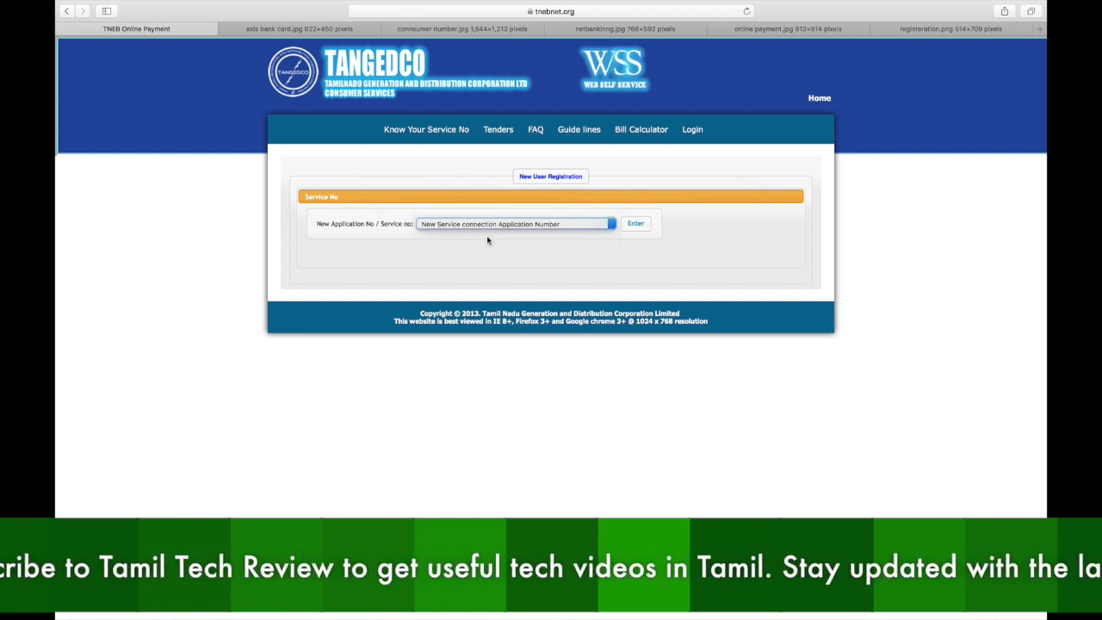
left_click(637, 224)
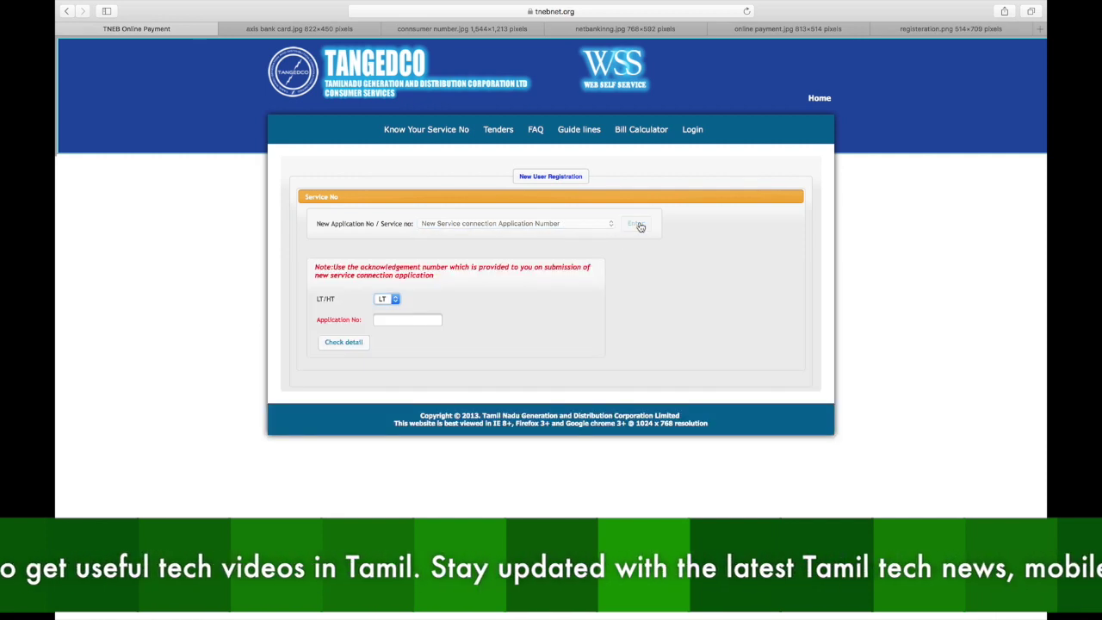
left_click(412, 316)
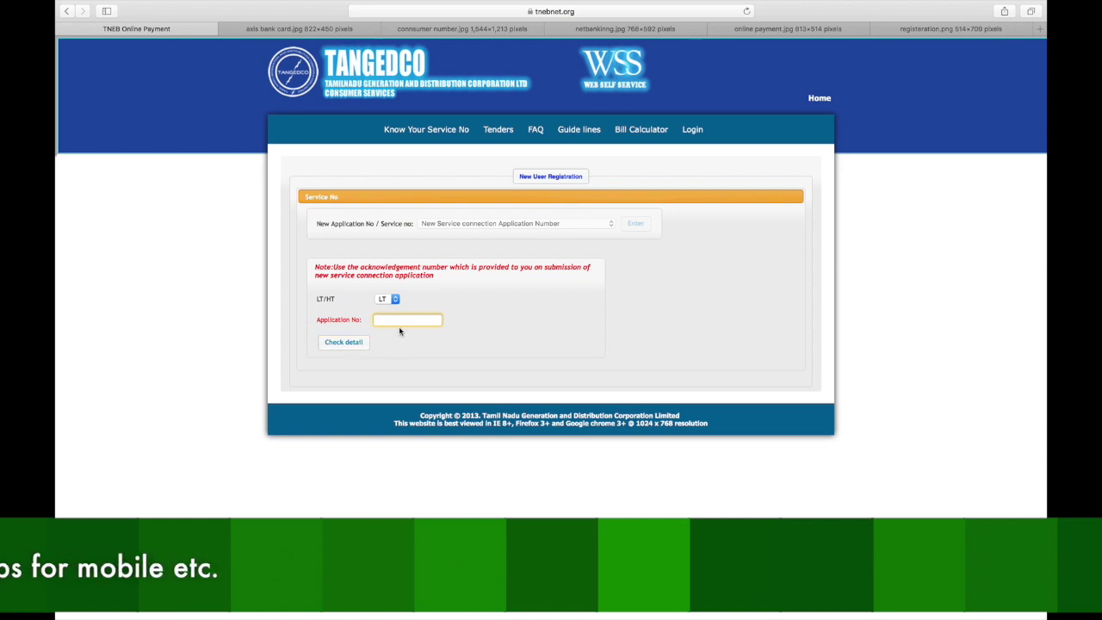
left_click(529, 227)
left_click(529, 226)
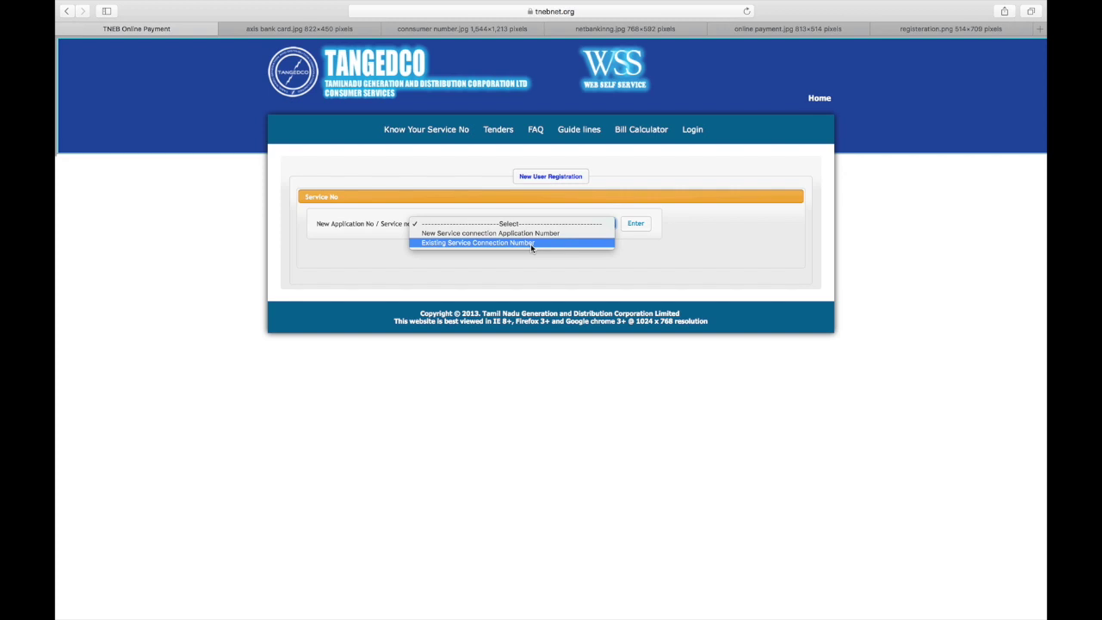
Register with an Existing Service Connection Number and pick region 09: Chennai-South from the region table.
left_click(530, 243)
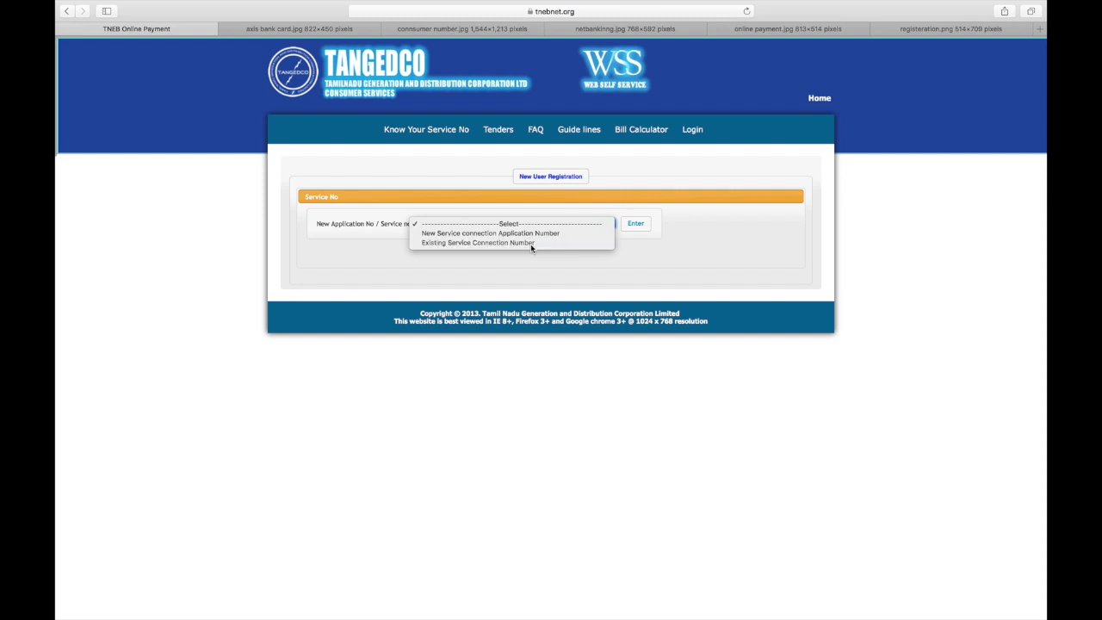
left_click(637, 227)
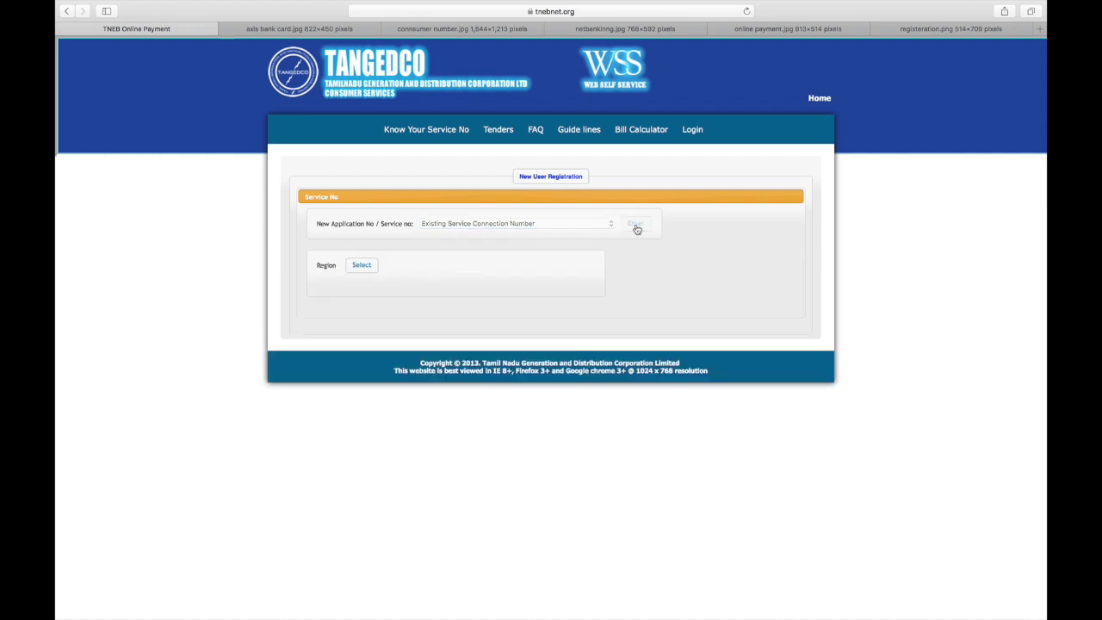
left_click(362, 267)
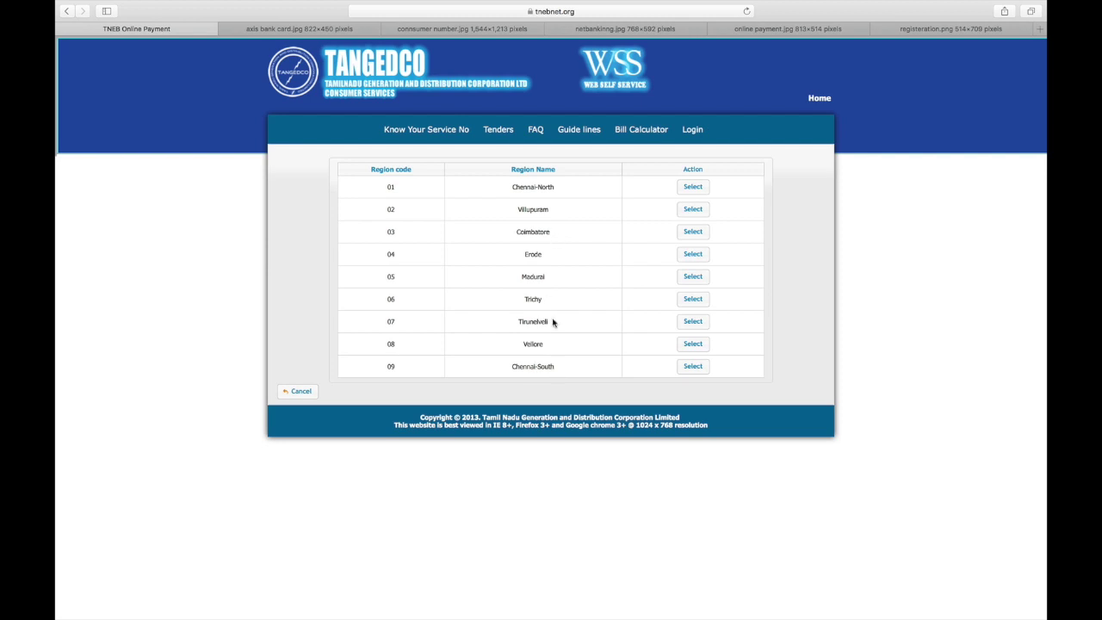
left_click(695, 371)
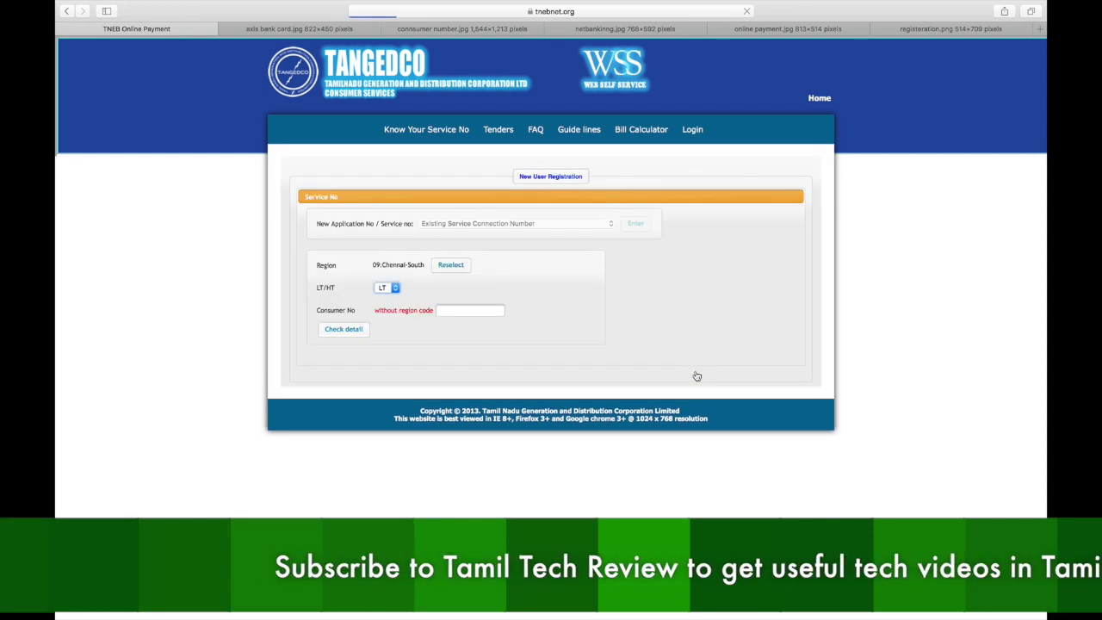
Focus the Consumer No field, then view the 'connsumer number.jpg' electricity card image.
left_click(470, 310)
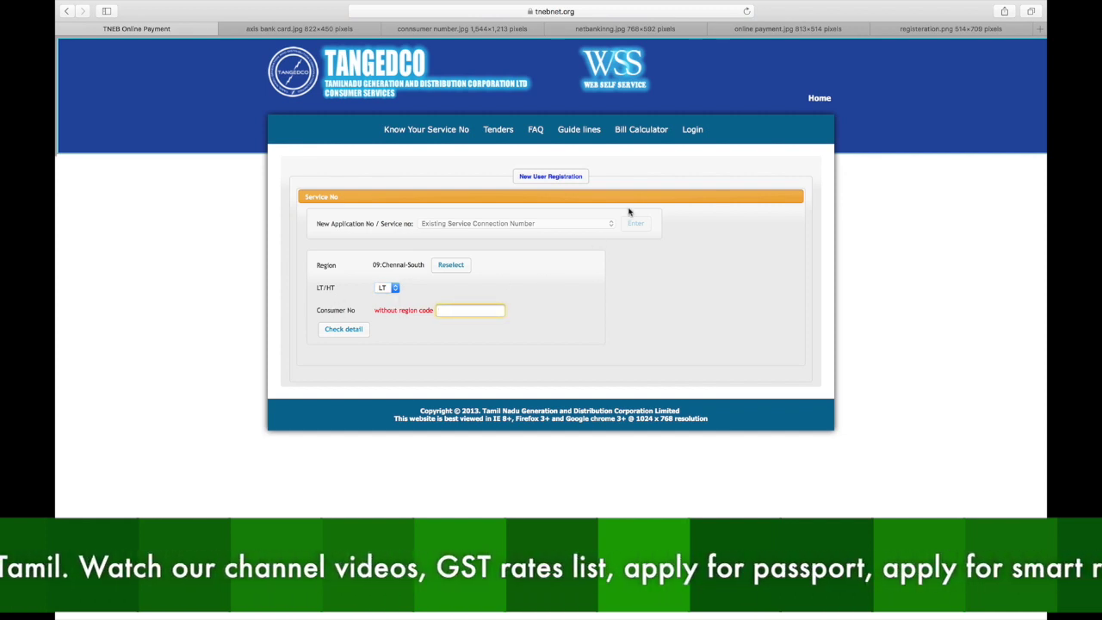
left_click(472, 31)
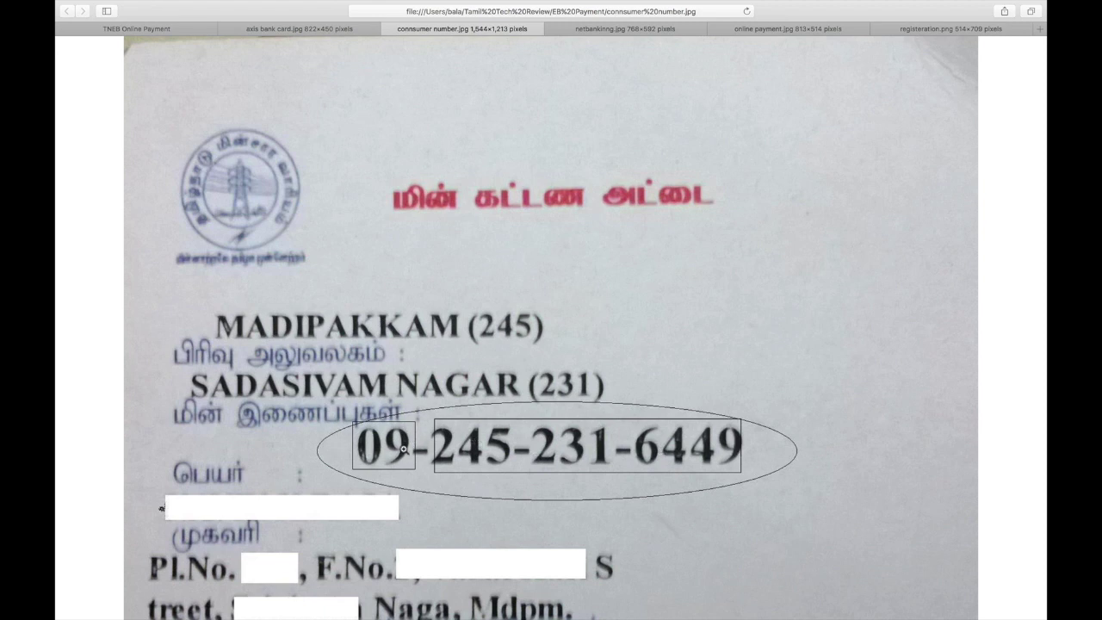
Check the card image and type the consumer number, without its region code, into Consumer No.
left_click(162, 31)
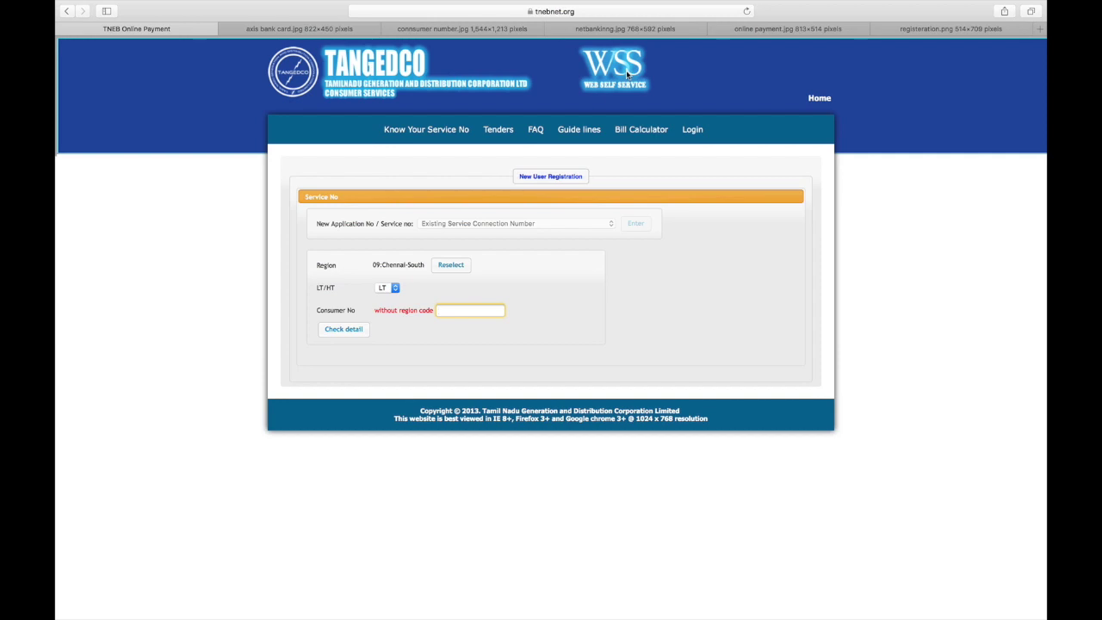
left_click(470, 29)
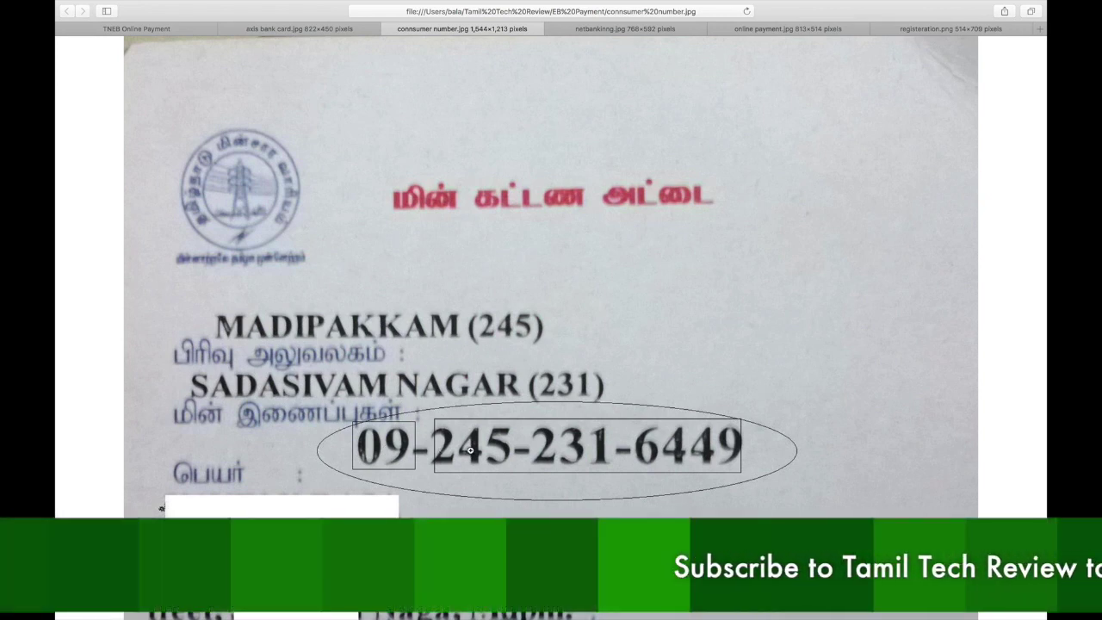
left_click(176, 29)
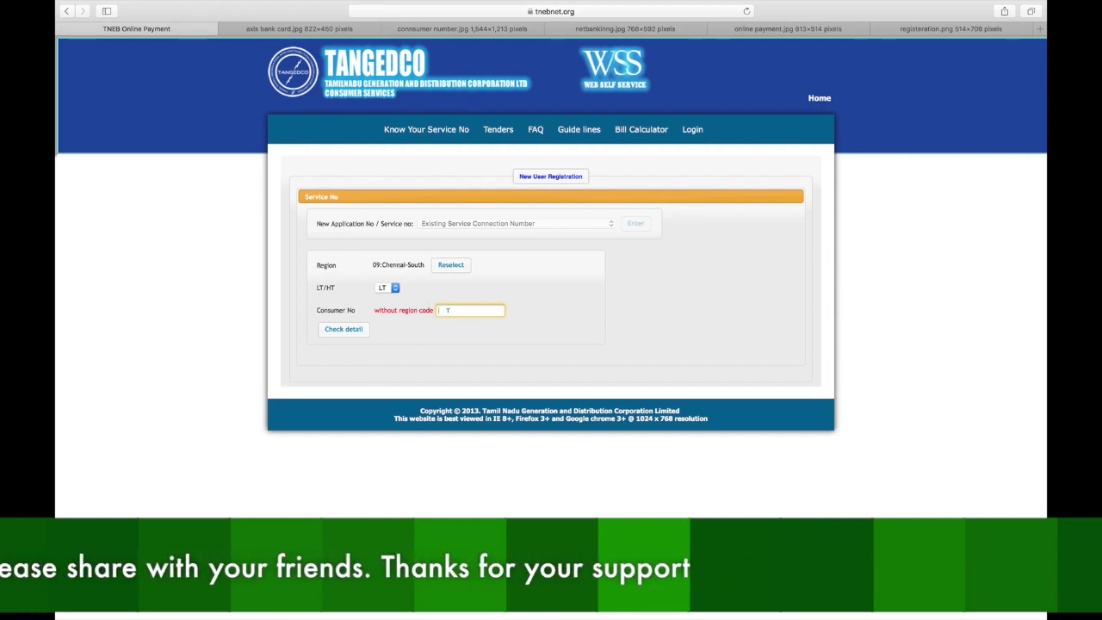
type("898989")
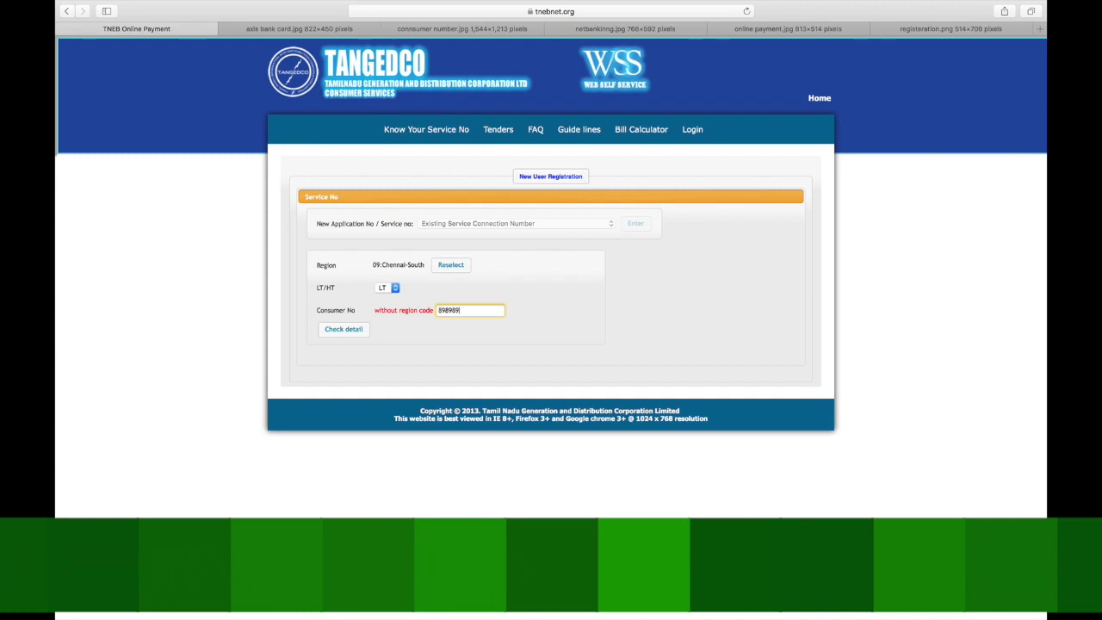
type("1234")
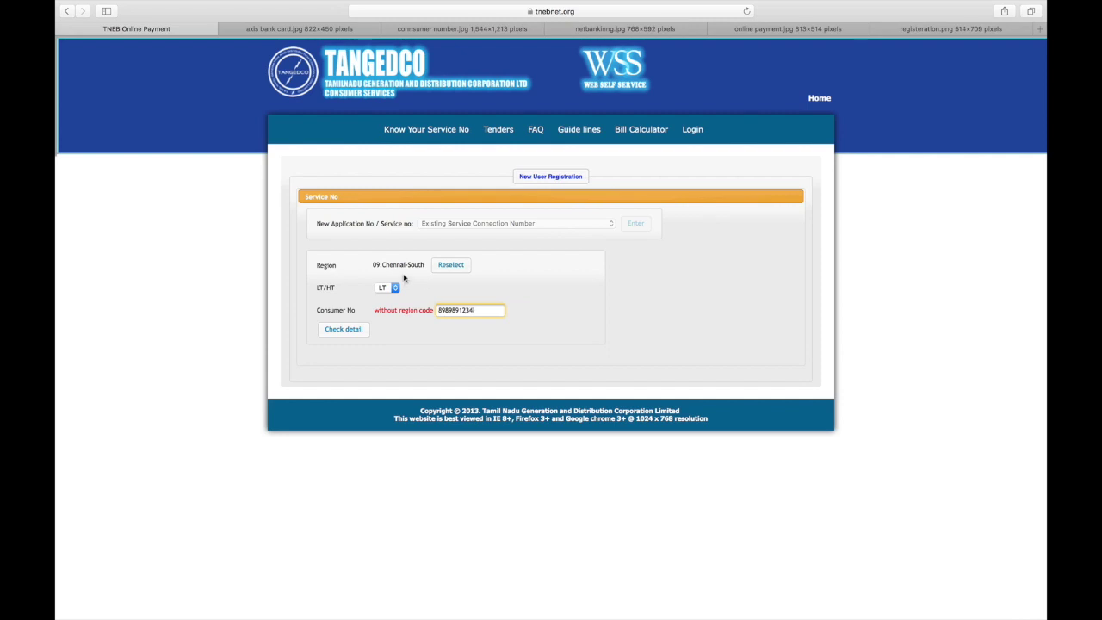
Run Check detail on the consumer number, which returns 'Invalid Consumer No!', then switch tabs.
left_click(344, 329)
triple_click(548, 310)
double_click(473, 310)
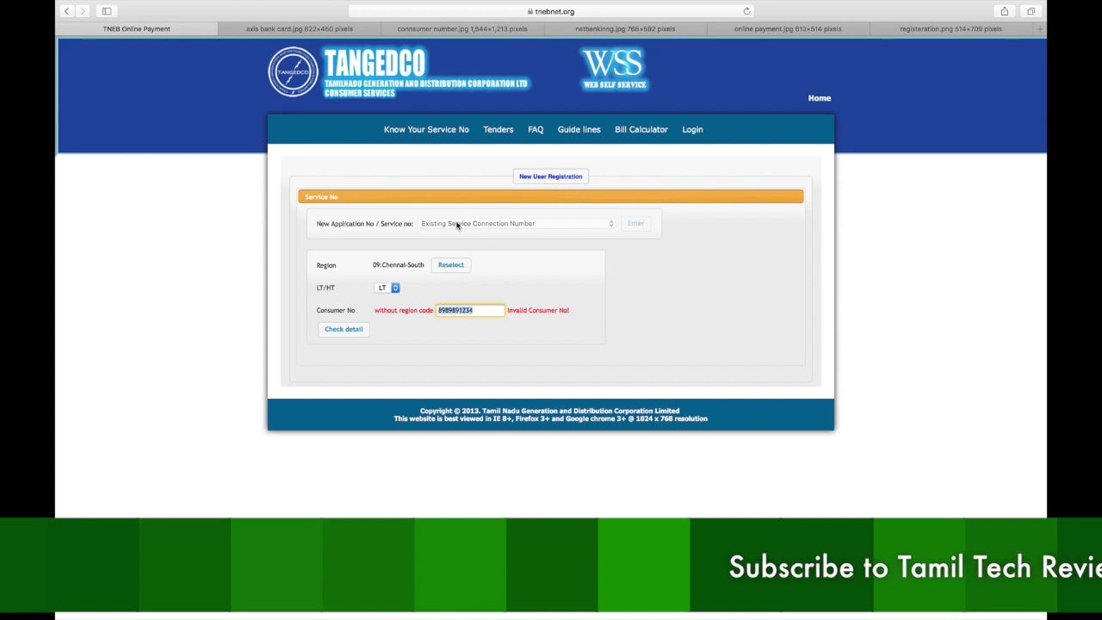
key("ctrl+shift+Tab")
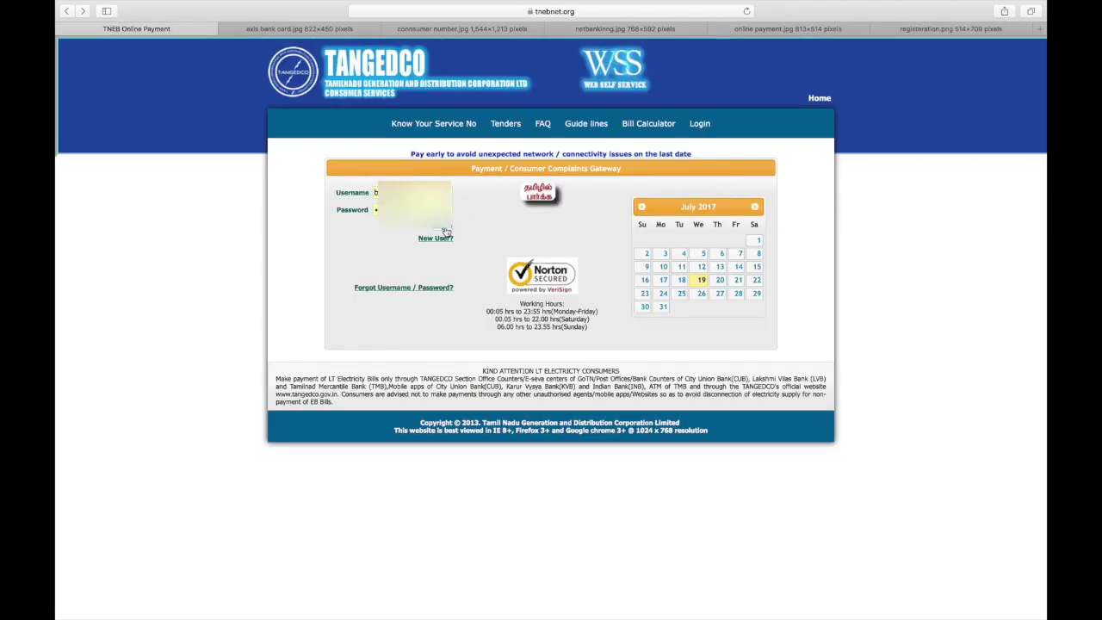
Log in with the filled-in username and password to reach the Payment Details dashboard.
left_click(446, 232)
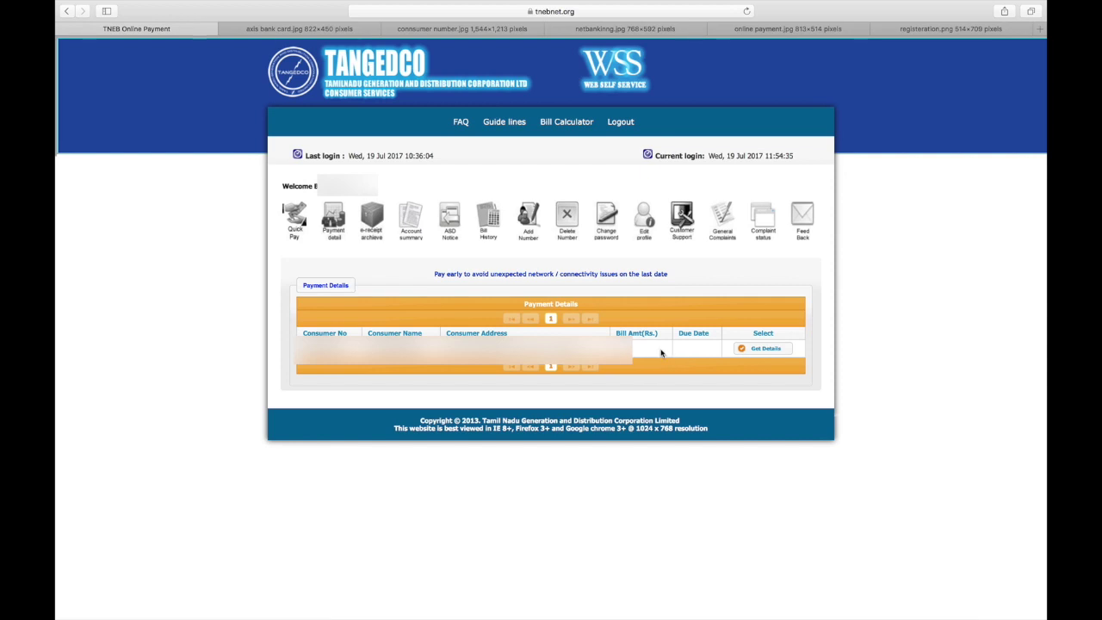
left_click(780, 349)
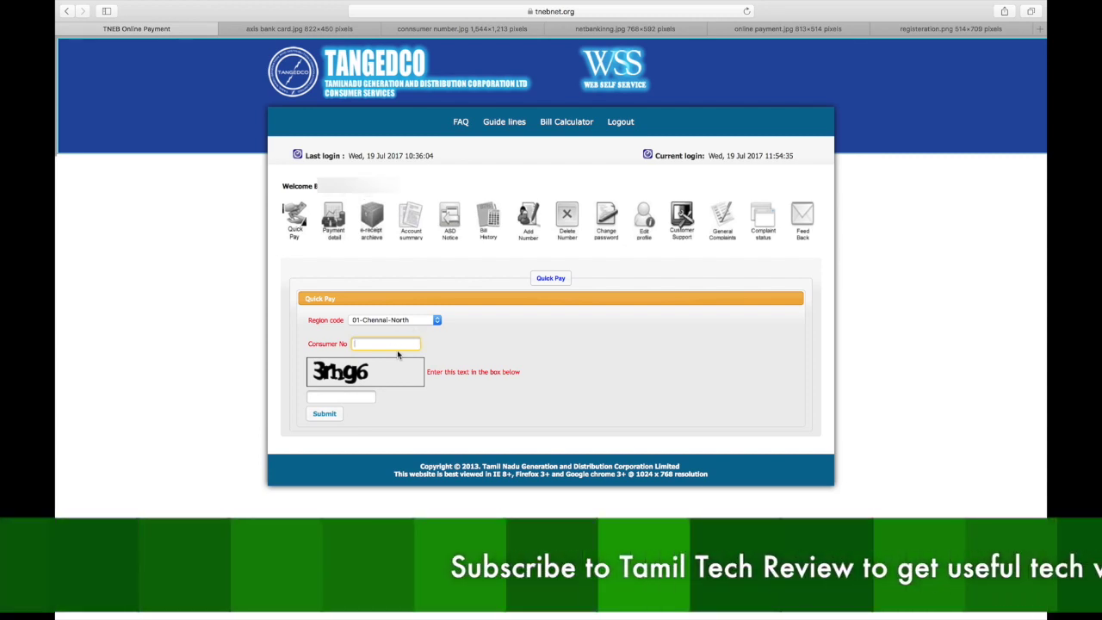
left_click(335, 396)
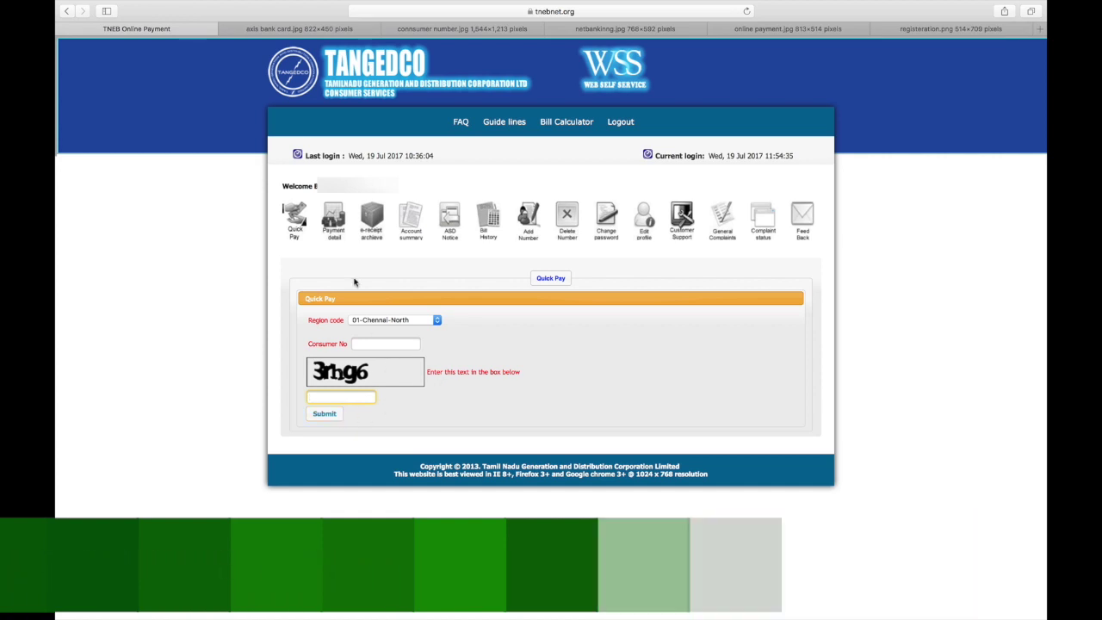
left_click(333, 216)
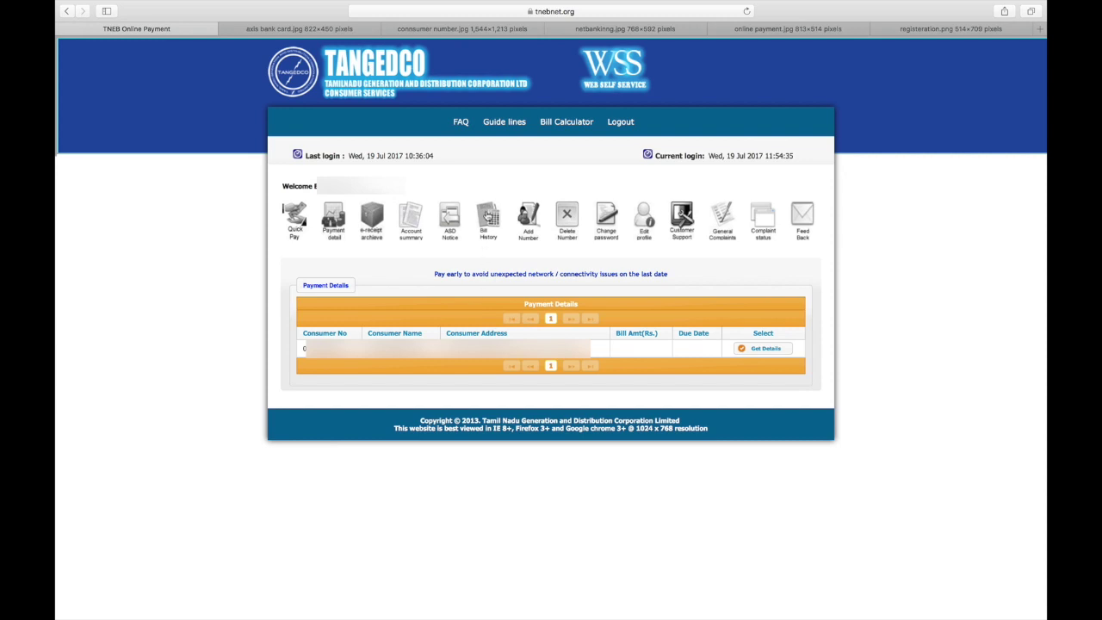
View the Bill History, then bring up the Add Service No form asking for a Region.
left_click(487, 216)
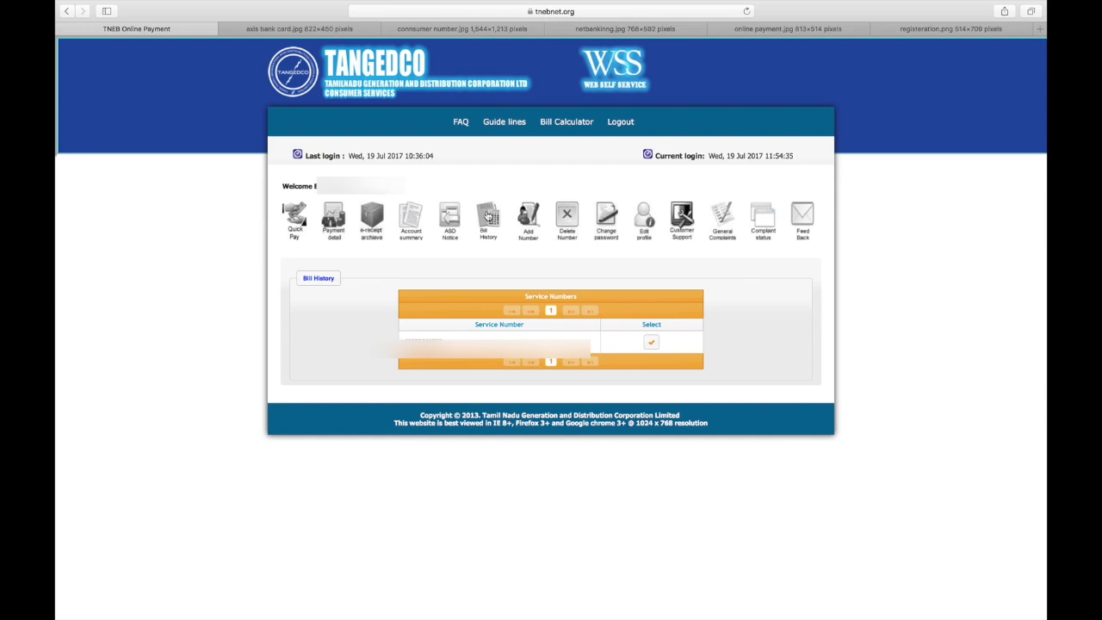
left_click(653, 344)
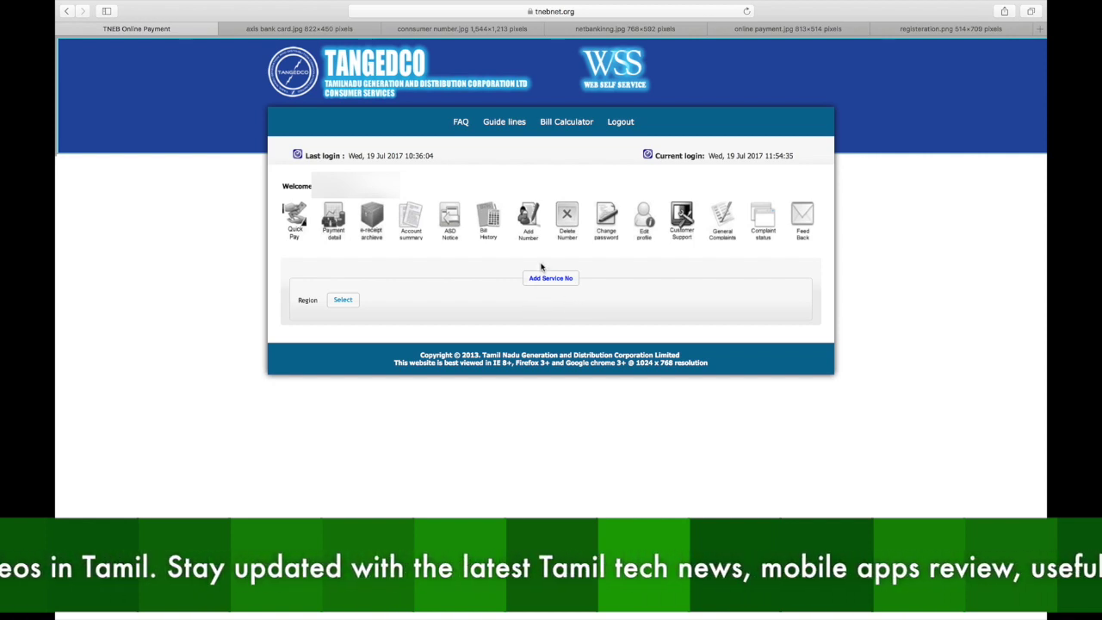
Look at the Change password form, then show the Customer Support help topics list.
left_click(606, 225)
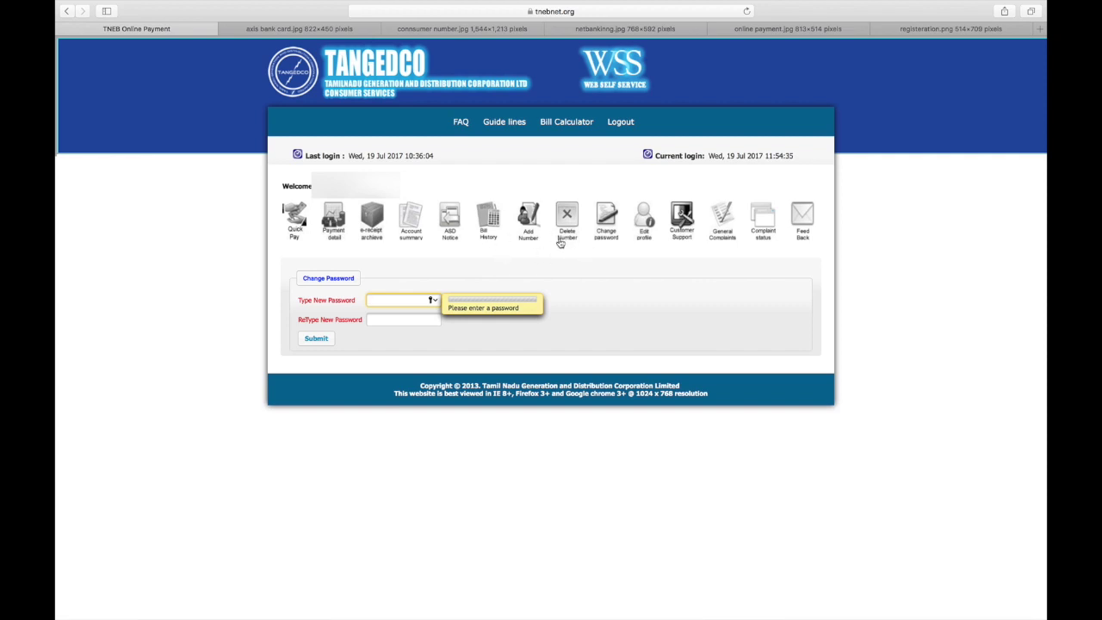
left_click(681, 222)
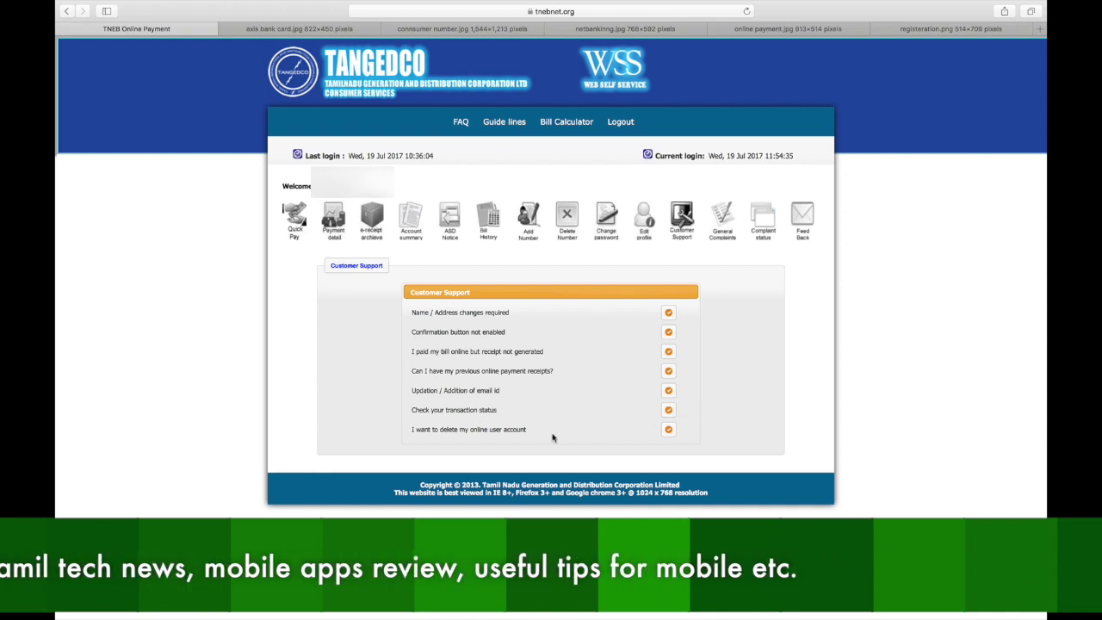
Highlight the 'delete online user account' support topic, then clear the highlight.
triple_click(492, 429)
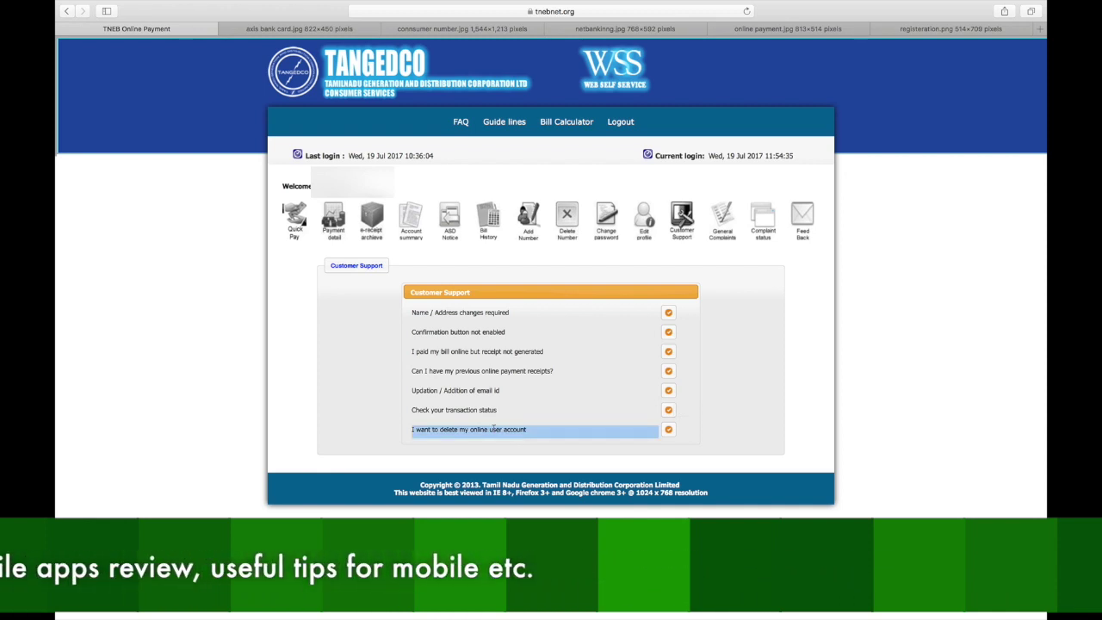
left_click(549, 430)
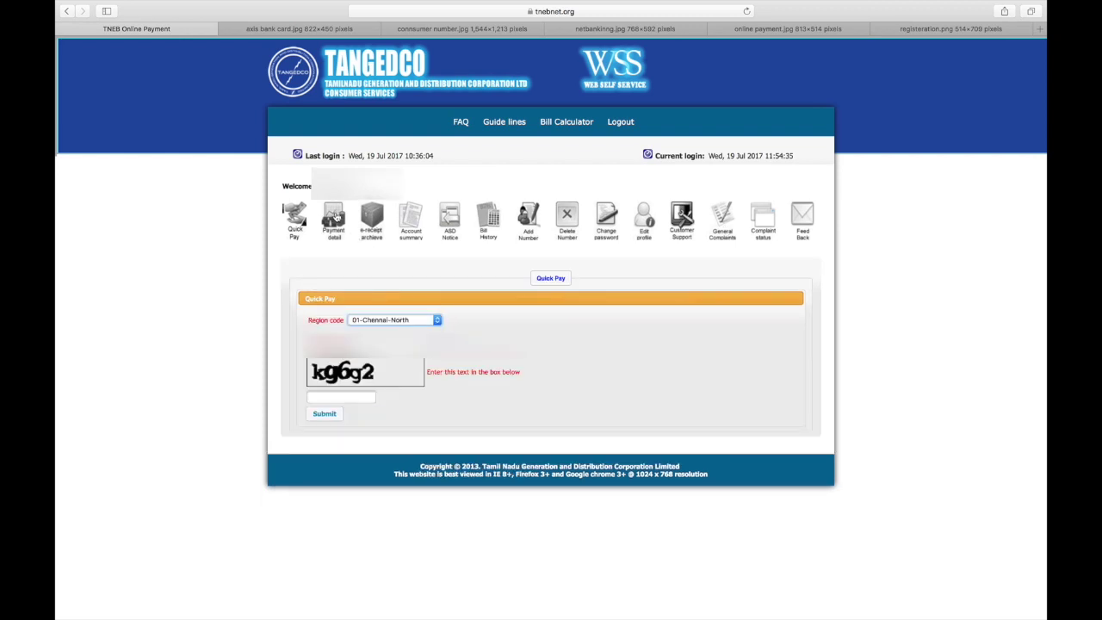
Return to the Payment Details list, then display the payment options image with card gateways and bank charges.
left_click(336, 218)
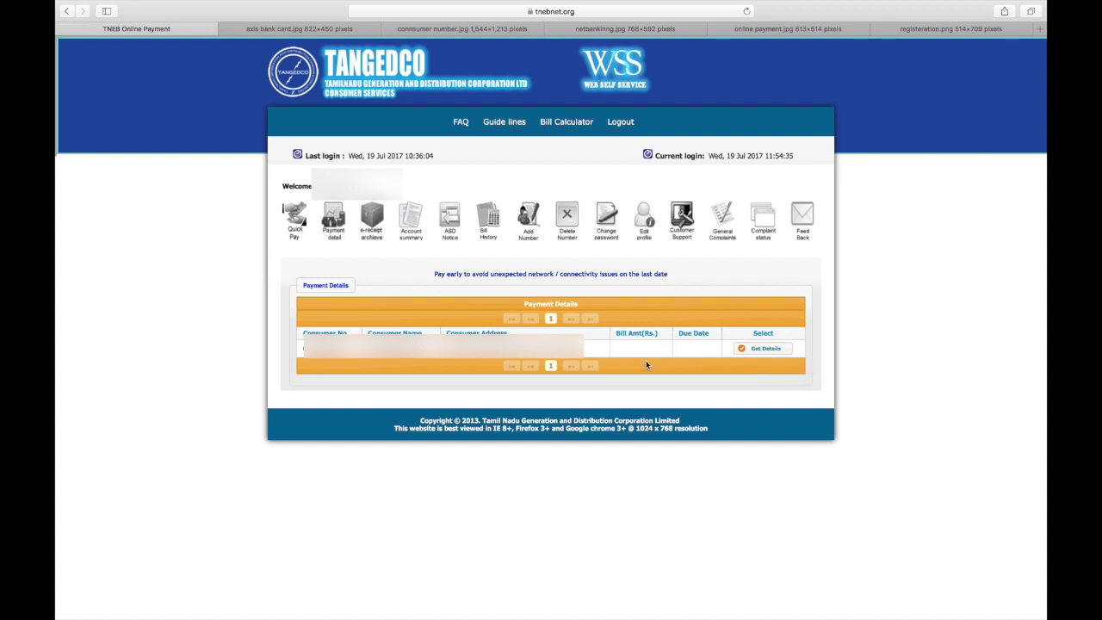
left_click(725, 31)
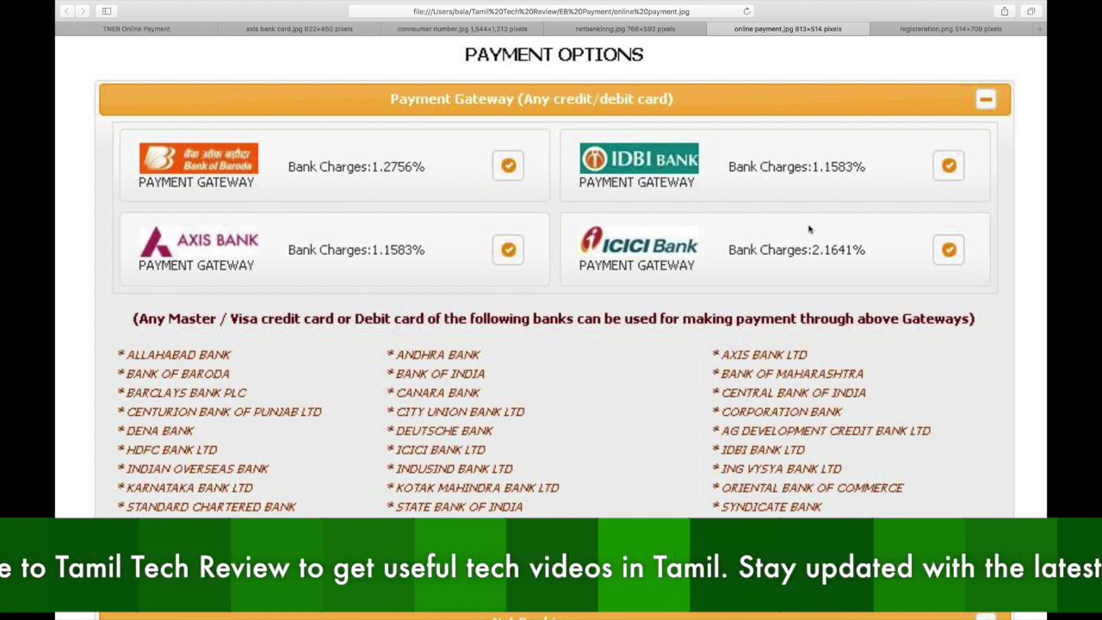
View the Axis Bank card-details image, then the payment options, then the Net Banking bank charges list.
left_click(312, 28)
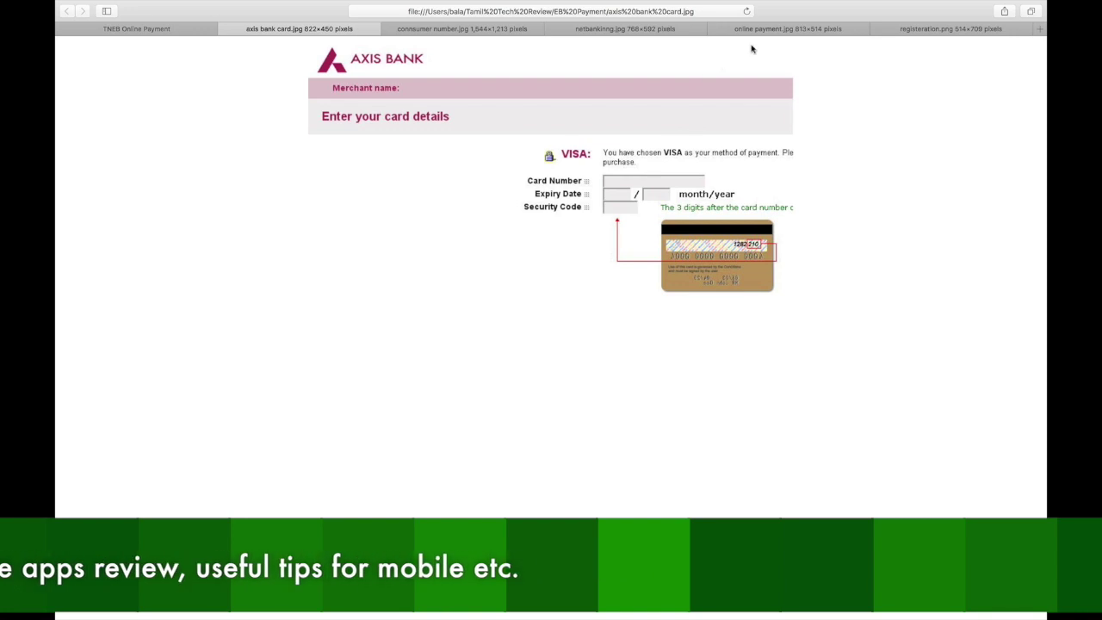
left_click(780, 28)
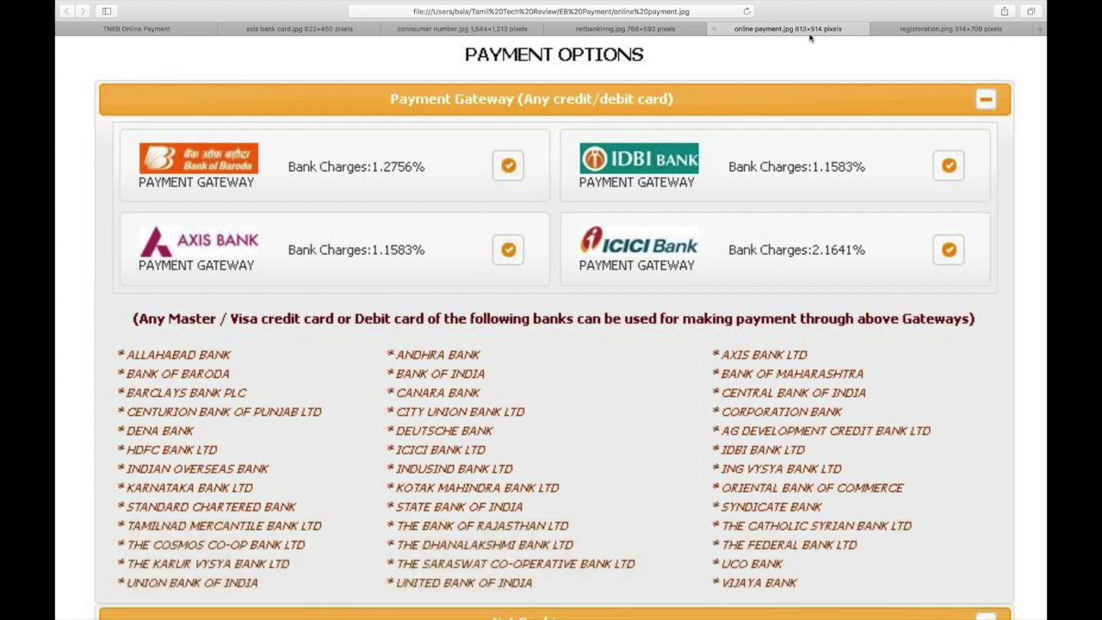
left_click(626, 30)
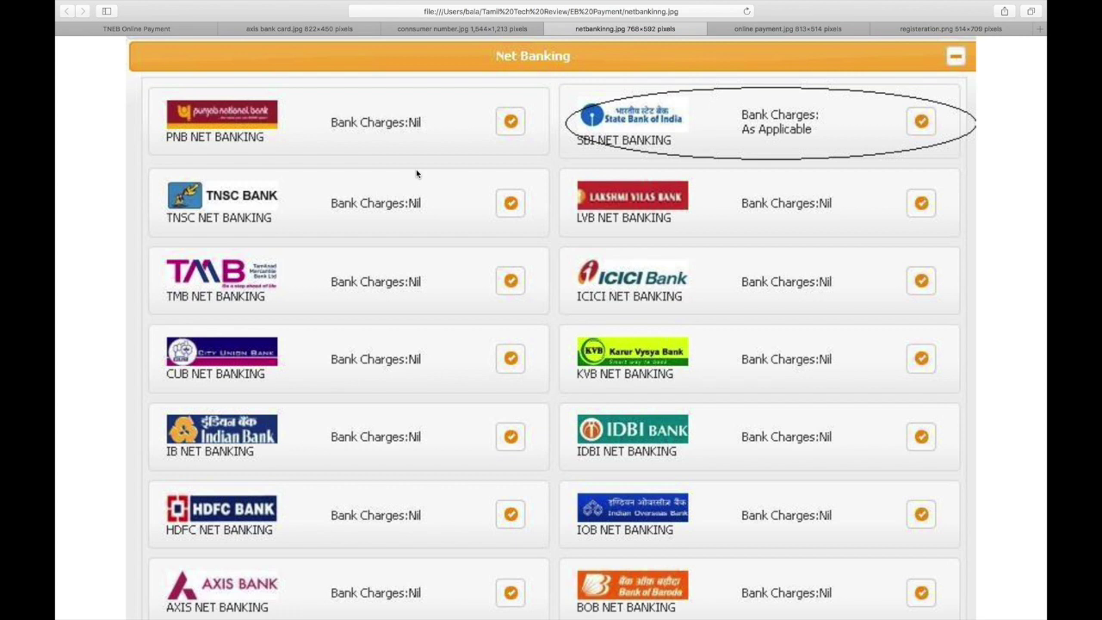